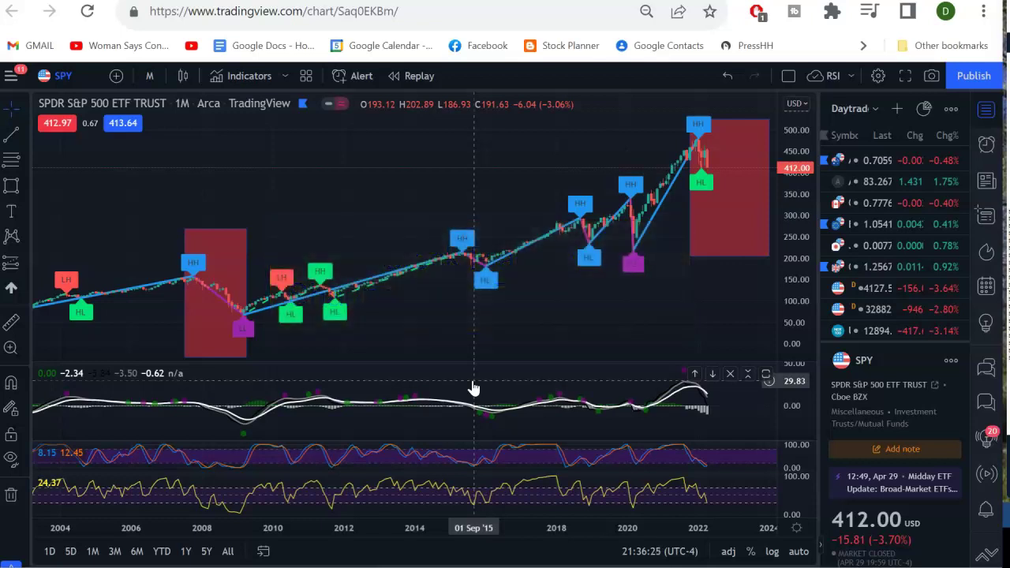
pyautogui.click(149, 188)
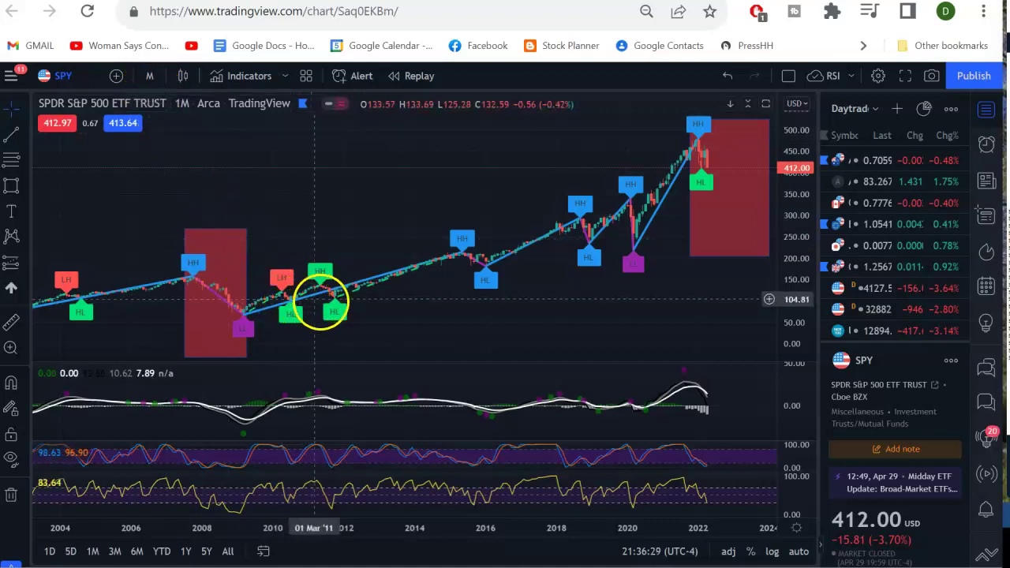
pyautogui.click(316, 286)
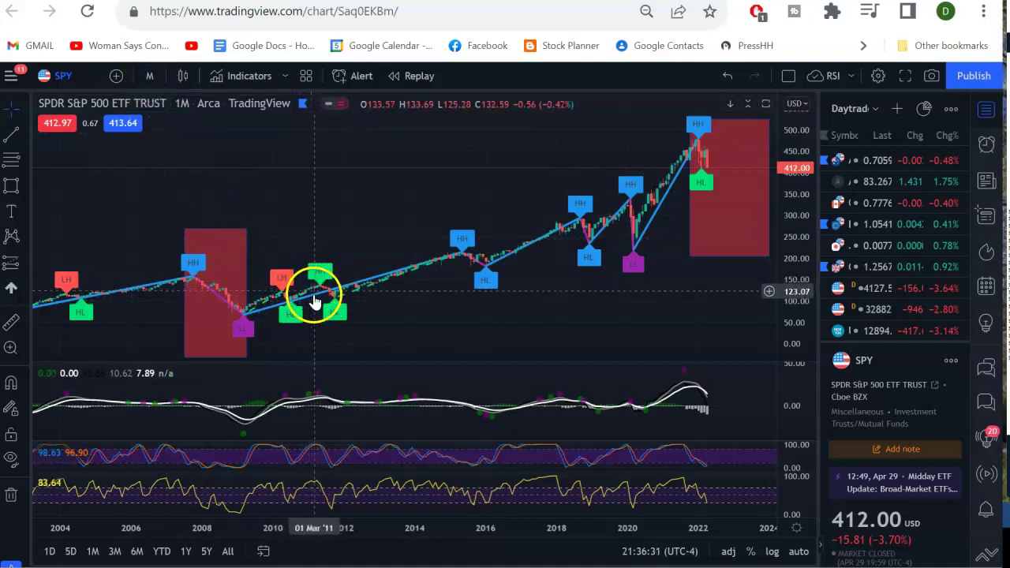
pyautogui.click(193, 288)
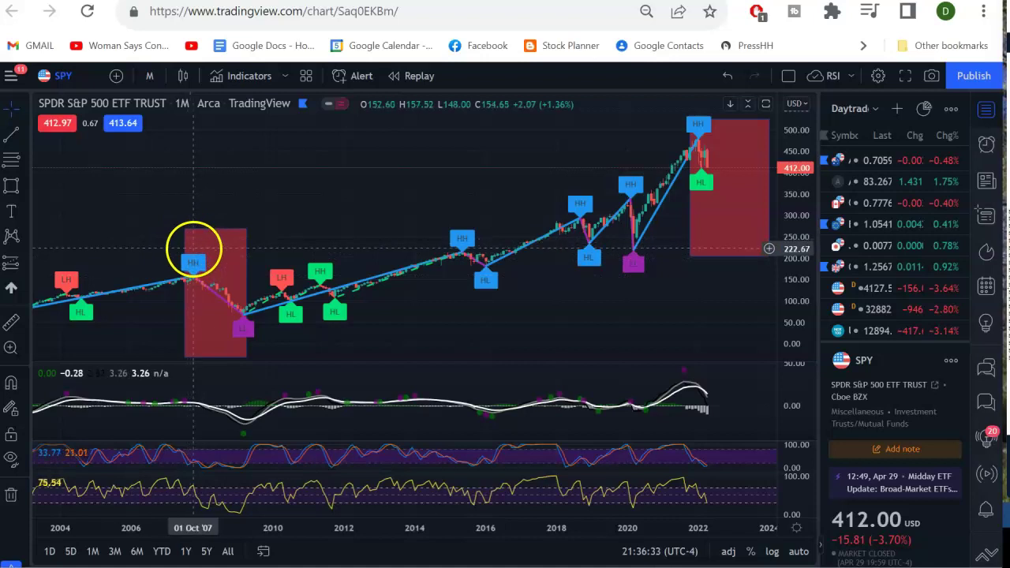
pyautogui.click(158, 247)
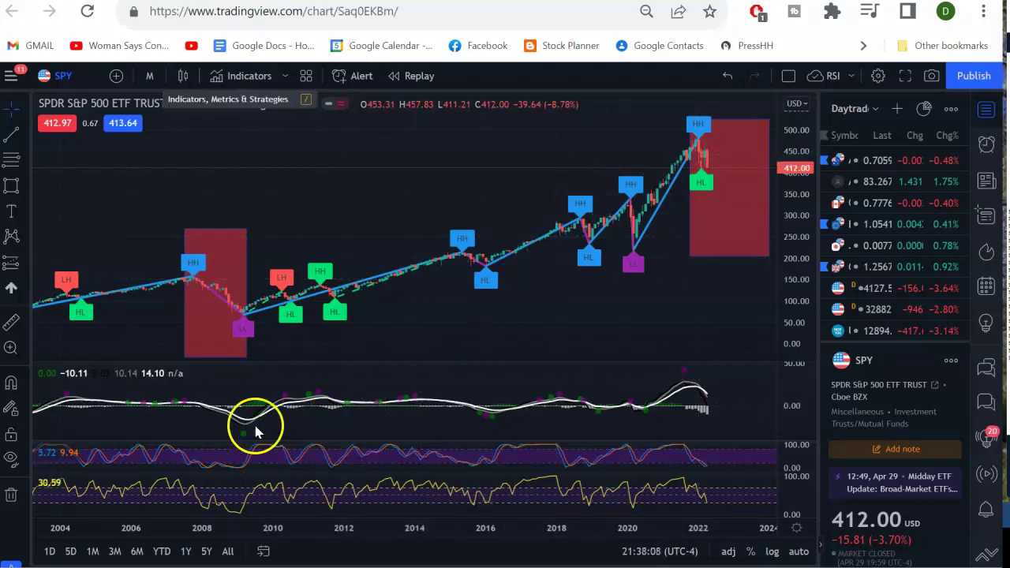
# Circle the 2009 lows in the indicator panes and on the price, and mark the rise to the 2022 high with arrows and a line.
pyautogui.moveTo(255, 426)
pyautogui.mouseDown()
pyautogui.moveTo(232, 430)
pyautogui.moveTo(263, 429)
pyautogui.moveTo(241, 433)
pyautogui.moveTo(244, 406)
pyautogui.mouseUp()
pyautogui.moveTo(246, 518); pyautogui.dragTo(248, 469)
pyautogui.moveTo(272, 342)
pyautogui.mouseDown()
pyautogui.moveTo(384, 316)
pyautogui.moveTo(406, 300)
pyautogui.moveTo(408, 308)
pyautogui.mouseUp()
pyautogui.moveTo(265, 402)
pyautogui.mouseDown()
pyautogui.moveTo(272, 412)
pyautogui.moveTo(225, 439)
pyautogui.moveTo(227, 515)
pyautogui.moveTo(262, 529)
pyautogui.moveTo(272, 451)
pyautogui.moveTo(255, 356)
pyautogui.mouseUp()
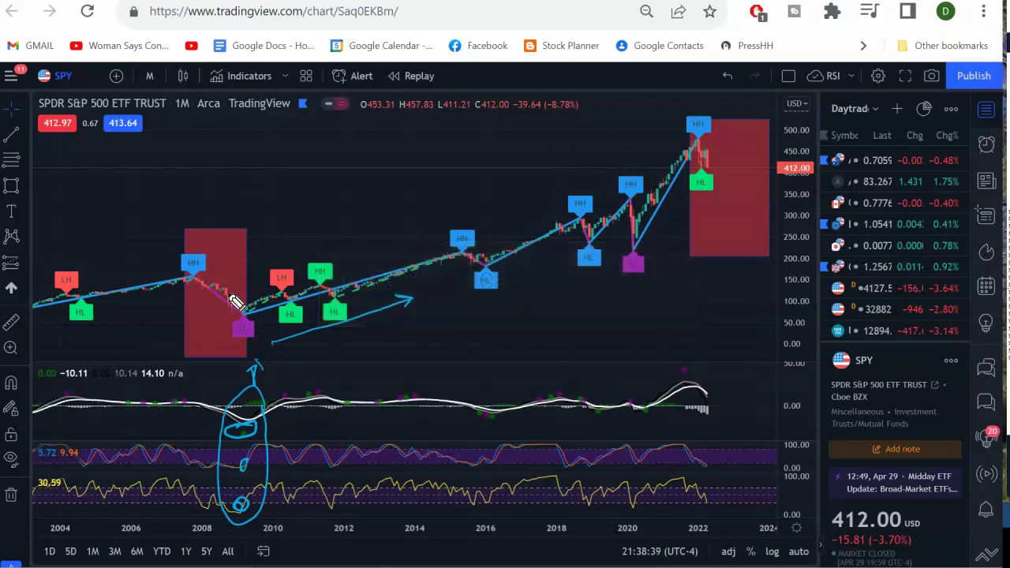
pyautogui.click(249, 314)
pyautogui.moveTo(249, 314); pyautogui.dragTo(242, 316)
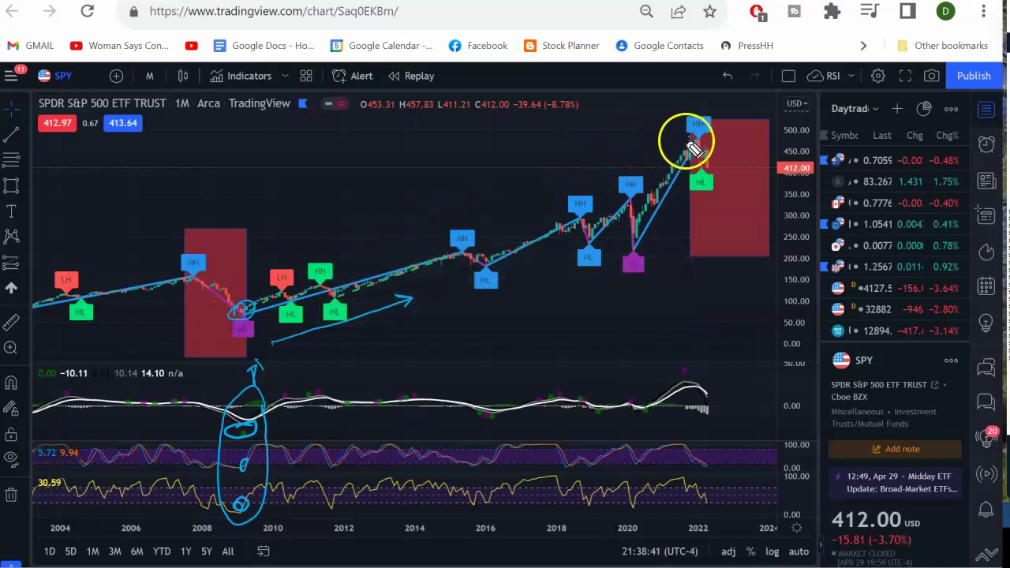
pyautogui.moveTo(692, 147); pyautogui.dragTo(253, 300)
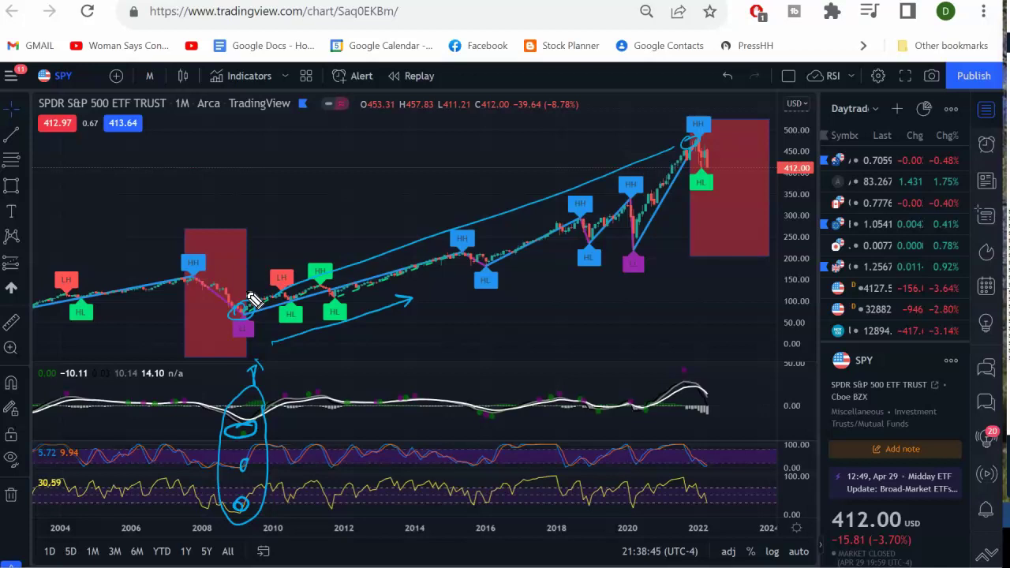
# Handwrite the labels MACD, Stochast RSI and RSI over the three indicator panes beside the circled 2009 lows.
pyautogui.click(148, 284)
pyautogui.moveTo(115, 404); pyautogui.dragTo(180, 399)
pyautogui.moveTo(123, 442)
pyautogui.mouseDown()
pyautogui.moveTo(142, 456)
pyautogui.moveTo(162, 451)
pyautogui.moveTo(158, 485)
pyautogui.moveTo(174, 502)
pyautogui.moveTo(176, 480)
pyautogui.moveTo(187, 499)
pyautogui.moveTo(180, 467)
pyautogui.mouseUp()
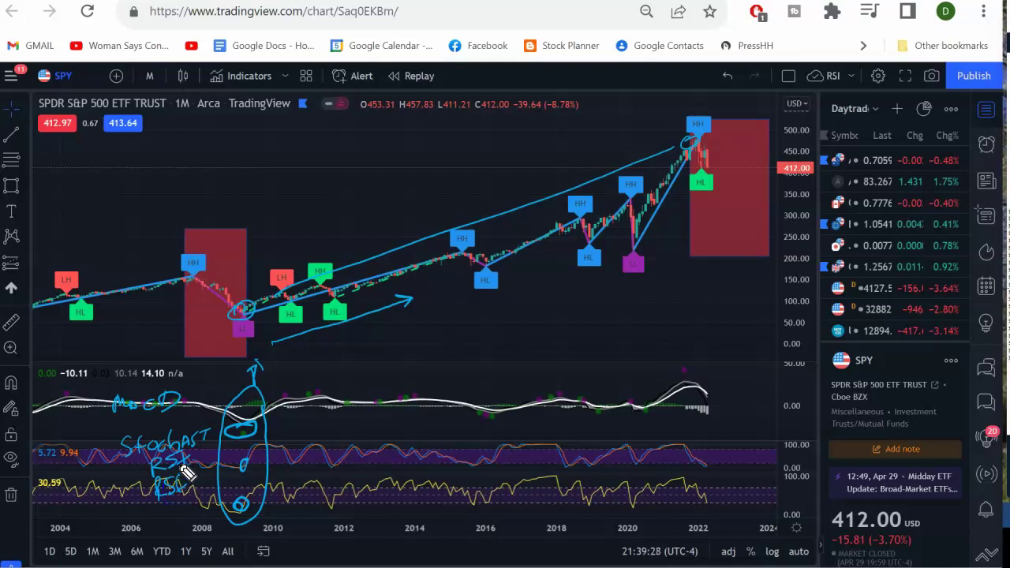
# Circle the chart's monthly interval setting and point out the matching 2009 indicator signals.
pyautogui.click(160, 77)
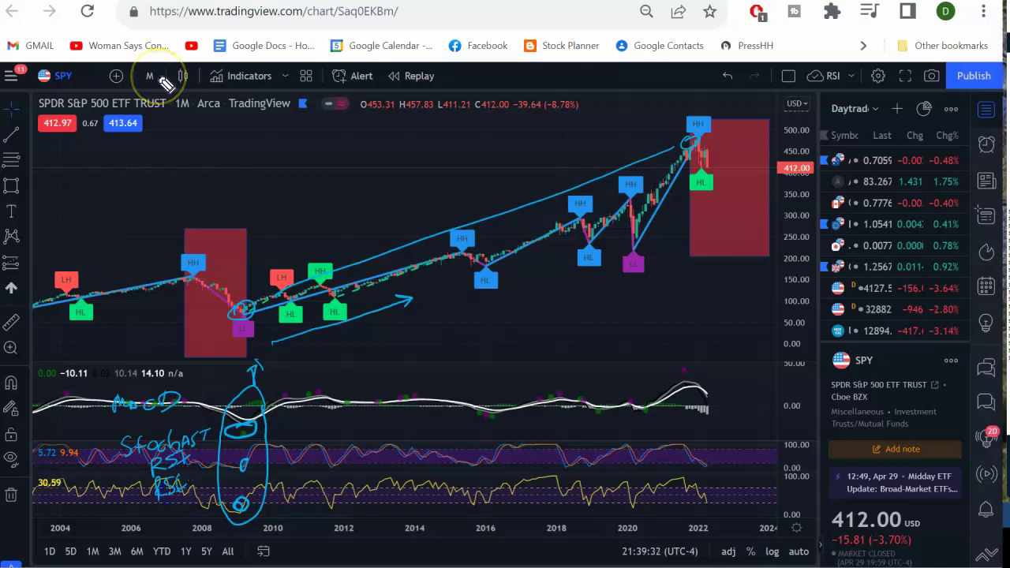
pyautogui.moveTo(162, 75)
pyautogui.mouseDown()
pyautogui.moveTo(145, 70)
pyautogui.moveTo(139, 93)
pyautogui.mouseUp()
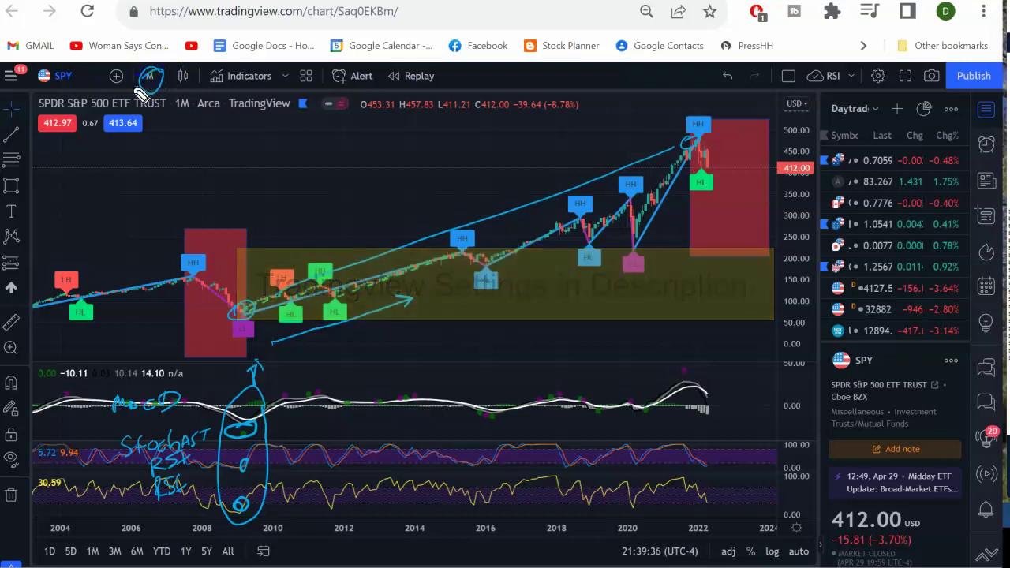
pyautogui.click(165, 101)
pyautogui.click(248, 444)
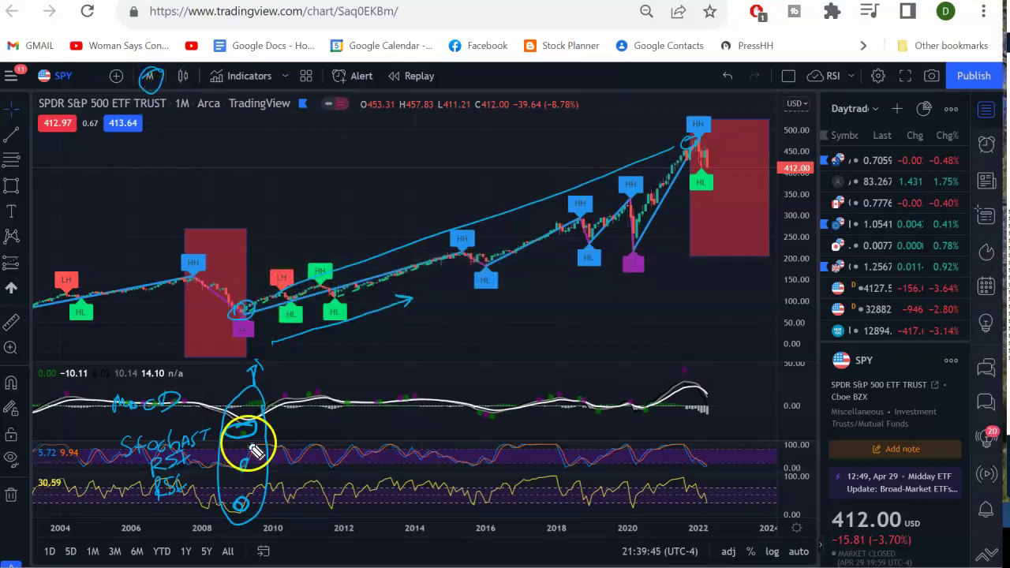
pyautogui.click(250, 382)
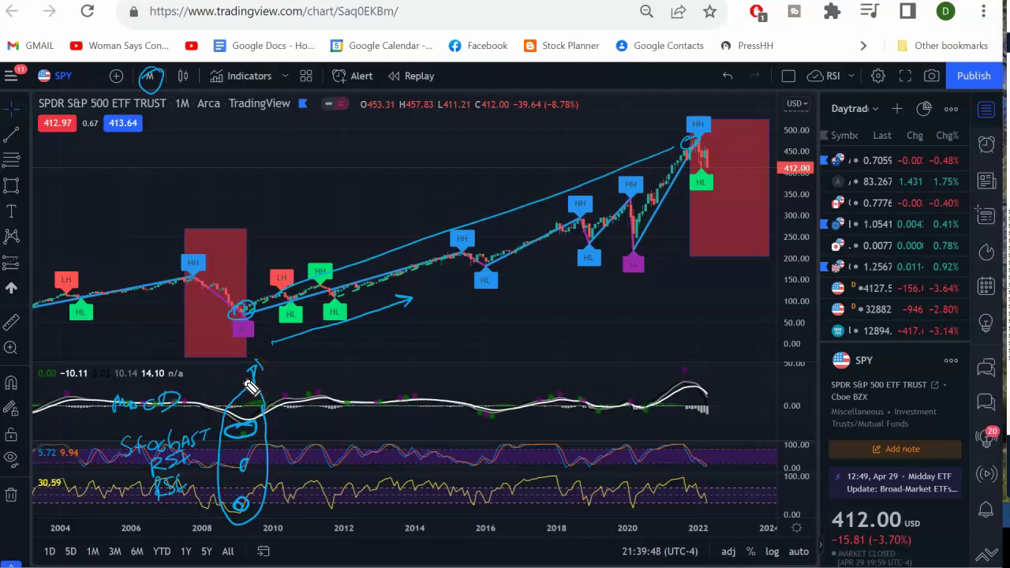
# Mark the recent peaks and downturns near 2022 in the three indicator panes, and clear all the drawn annotations.
pyautogui.moveTo(693, 370)
pyautogui.mouseDown()
pyautogui.moveTo(685, 368)
pyautogui.moveTo(691, 385)
pyautogui.moveTo(698, 379)
pyautogui.moveTo(685, 425)
pyautogui.moveTo(660, 439)
pyautogui.moveTo(691, 449)
pyautogui.moveTo(677, 447)
pyautogui.moveTo(691, 453)
pyautogui.moveTo(691, 483)
pyautogui.mouseUp()
pyautogui.click(684, 483)
pyautogui.click(705, 492)
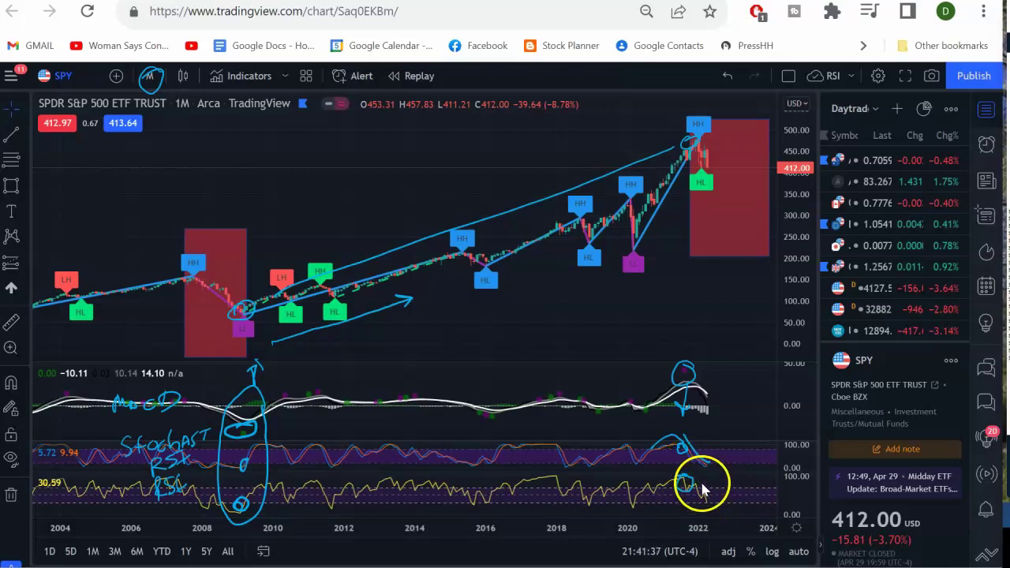
pyautogui.press('Escape')
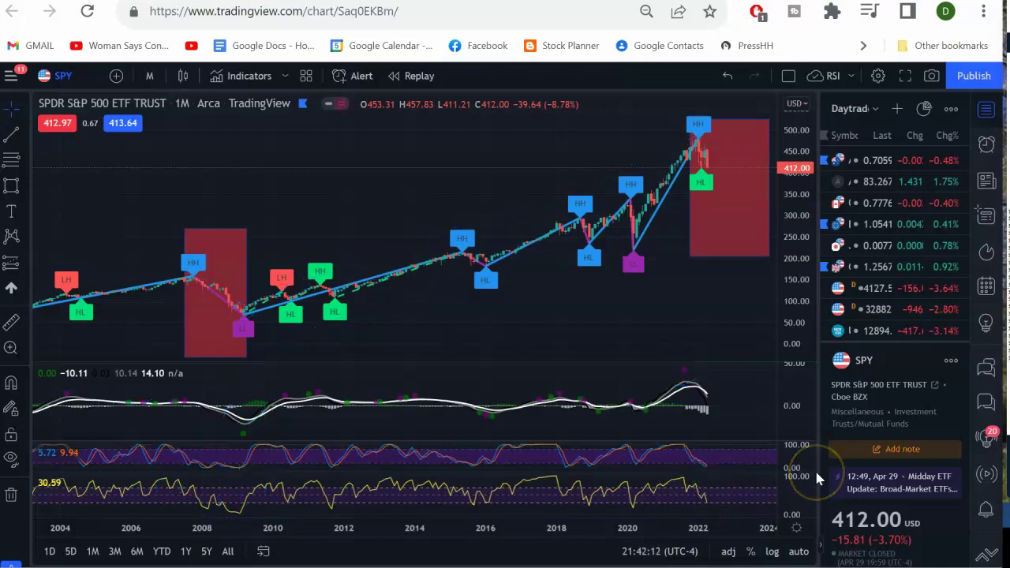
# Draw a downward arrow from the latest price into the red zone, circle the SPY ticker, and clear both marks.
pyautogui.click(723, 160)
pyautogui.moveTo(723, 160); pyautogui.dragTo(745, 202)
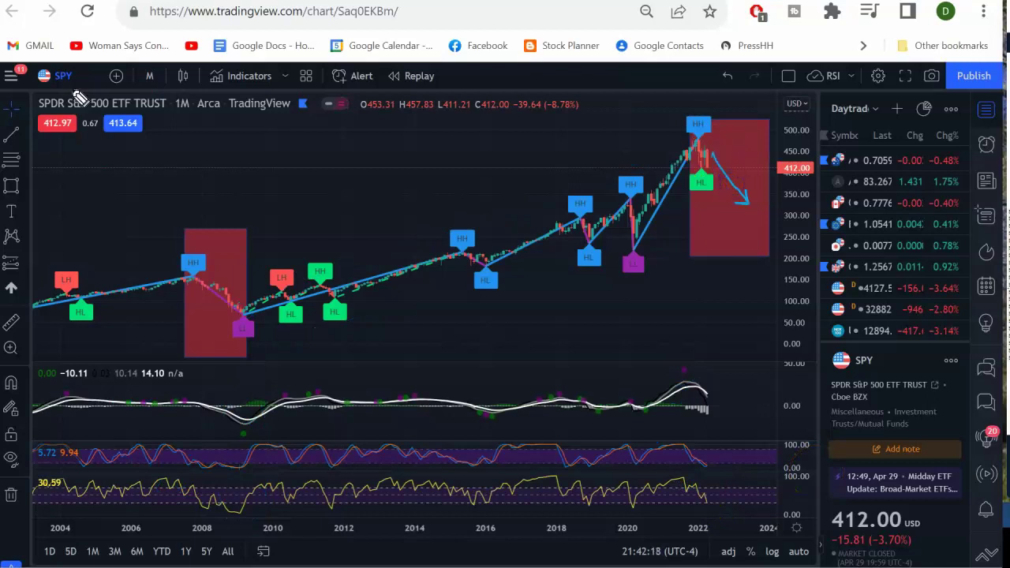
pyautogui.moveTo(79, 96); pyautogui.dragTo(56, 65)
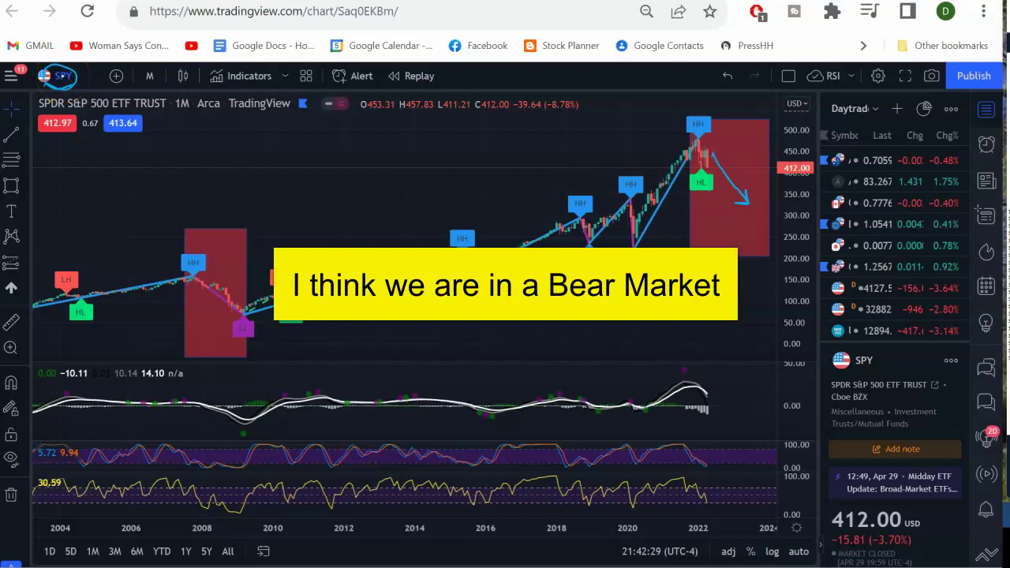
pyautogui.press('Escape')
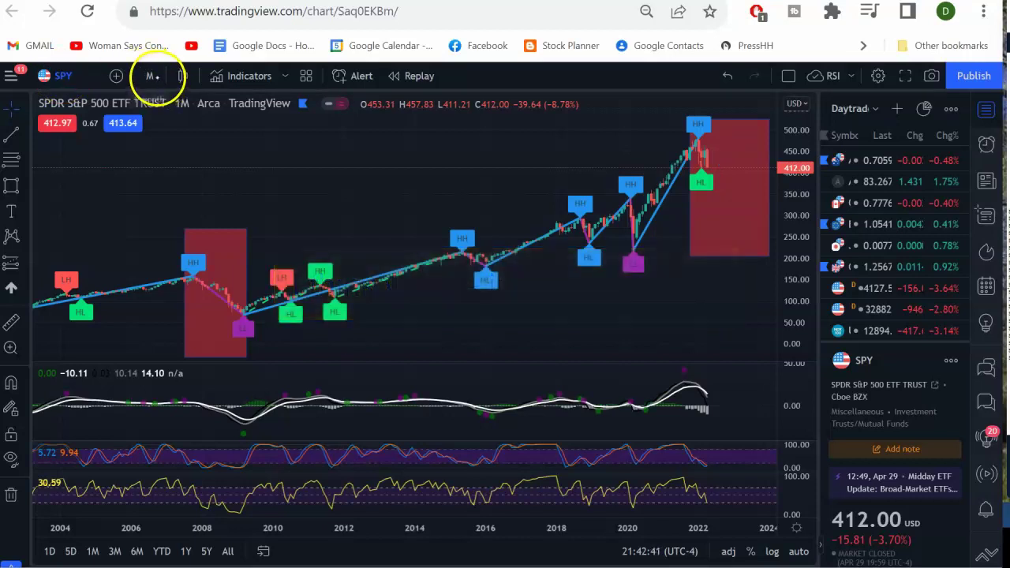
# Switch the SPY chart to the daily interval and examine the price swings and indicators from late 2021 onward.
pyautogui.click(152, 76)
pyautogui.click(161, 493)
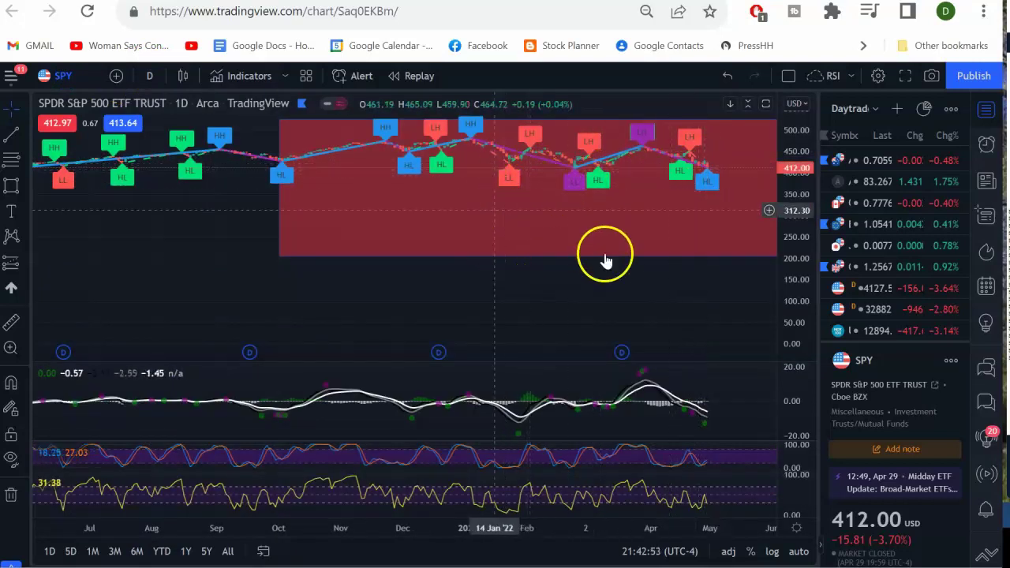
pyautogui.moveTo(631, 253); pyautogui.dragTo(616, 266)
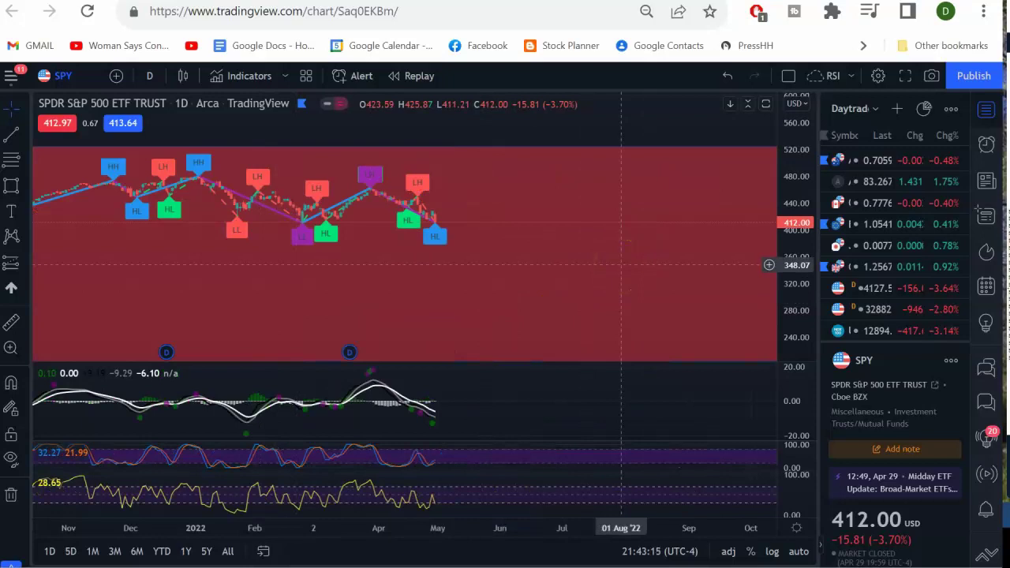
pyautogui.click(620, 325)
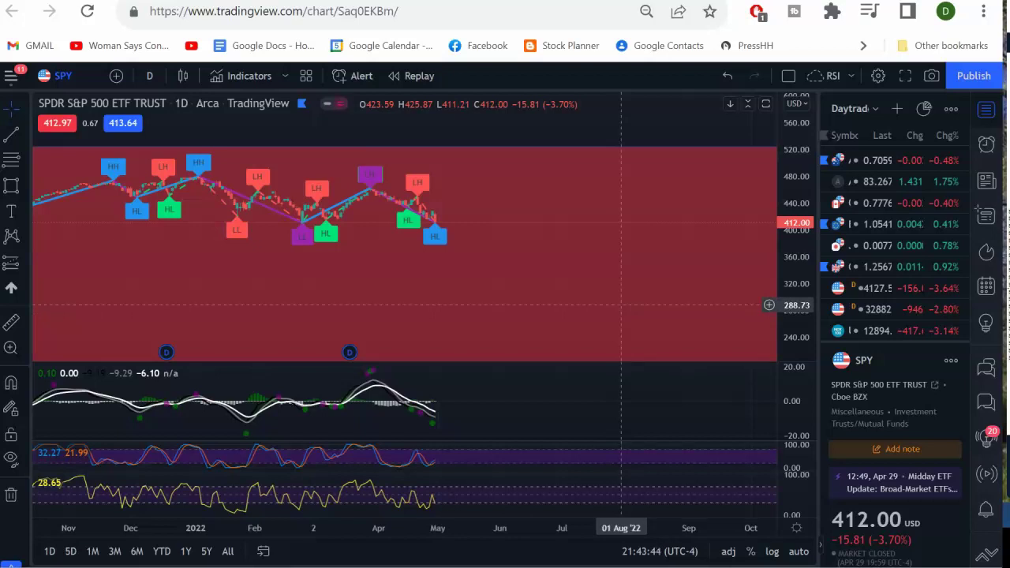
pyautogui.click(621, 301)
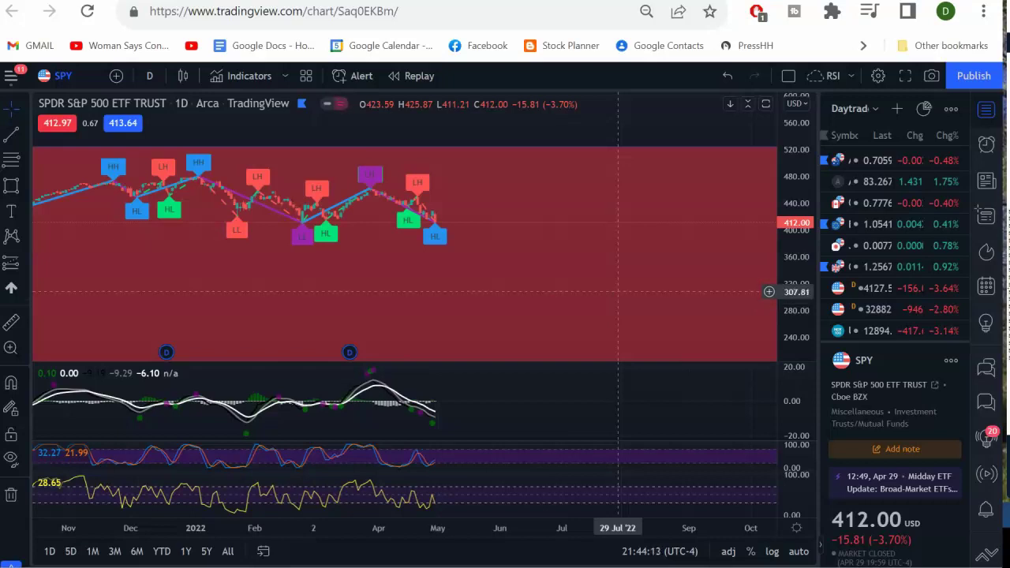
pyautogui.click(612, 279)
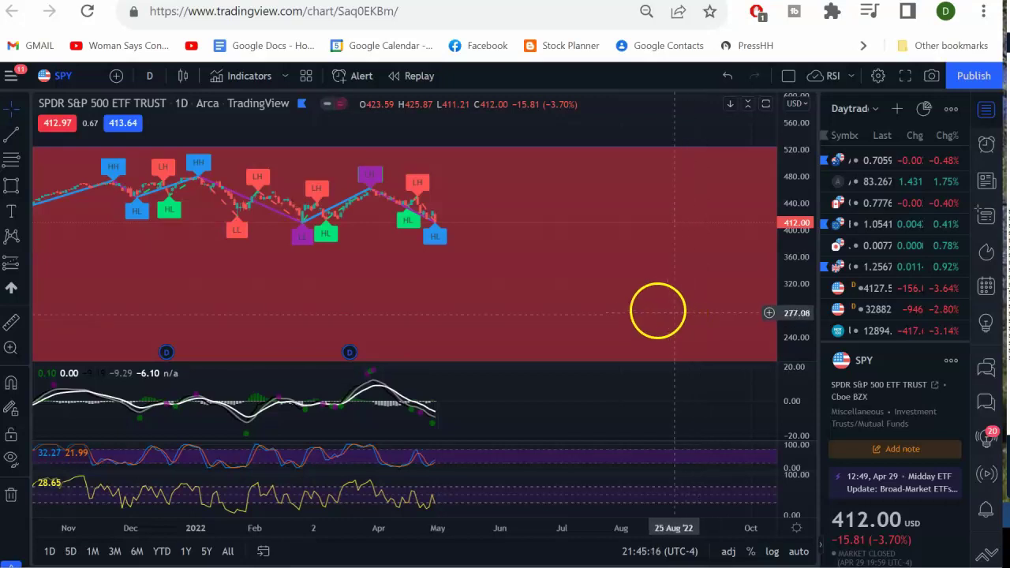
pyautogui.scroll(-3, 558, 291)
pyautogui.scroll(-2, 557, 291)
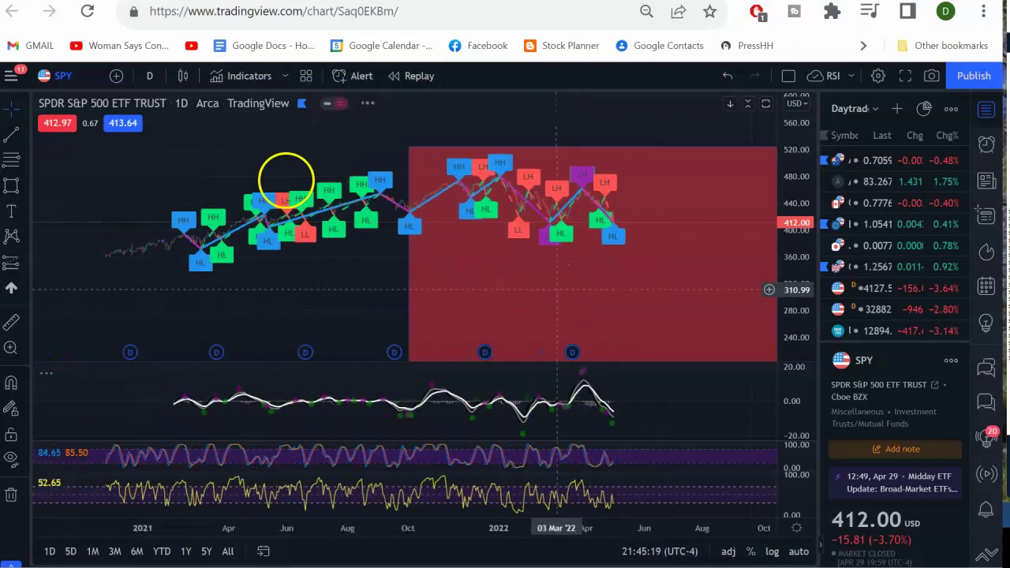
# Set the SPY chart to the weekly interval and select the red rectangle covering the projected decline through 2023.
pyautogui.click(148, 79)
pyautogui.click(161, 518)
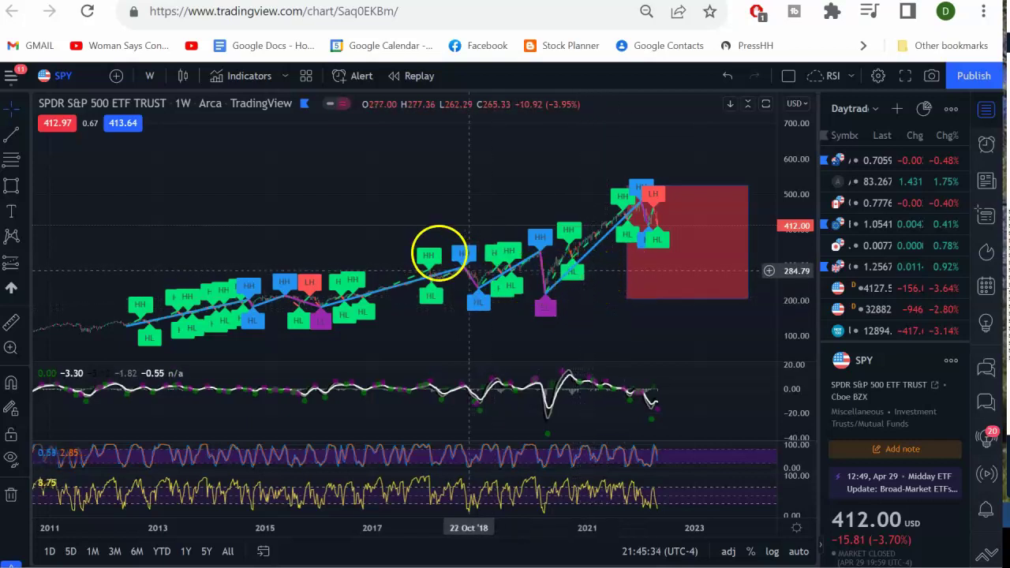
pyautogui.scroll(5, 361, 254)
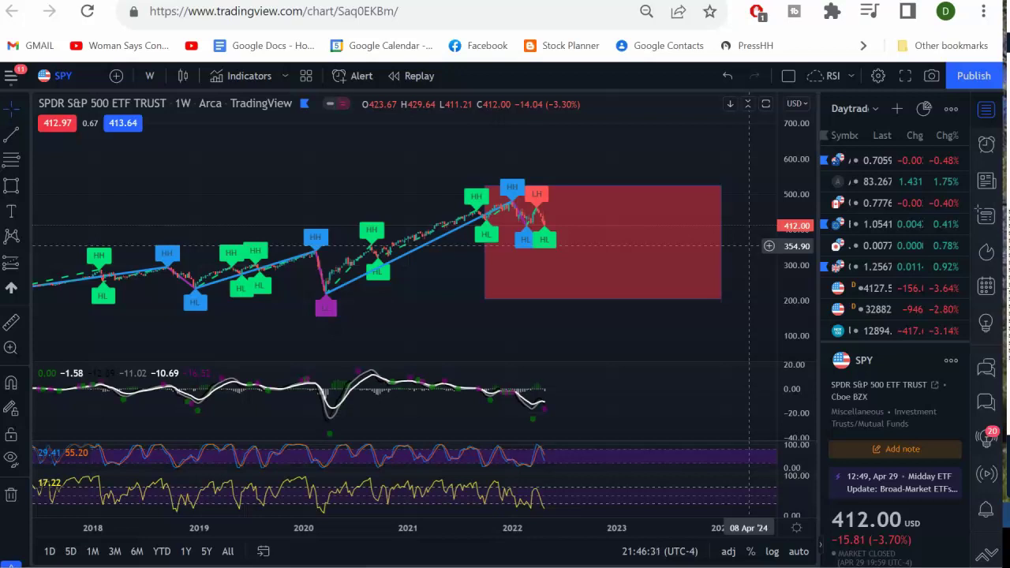
pyautogui.click(684, 253)
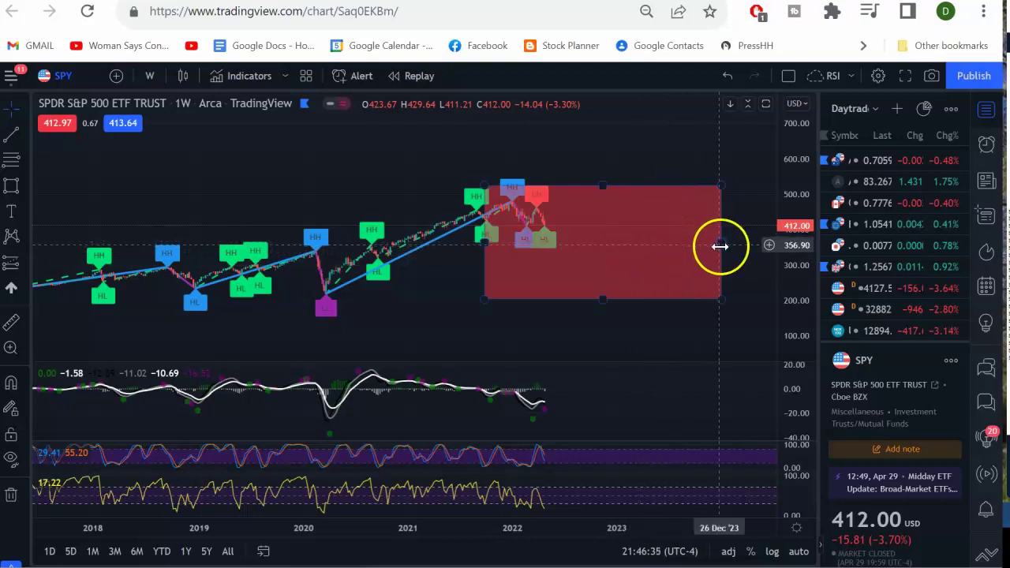
pyautogui.moveTo(720, 246); pyautogui.dragTo(725, 247)
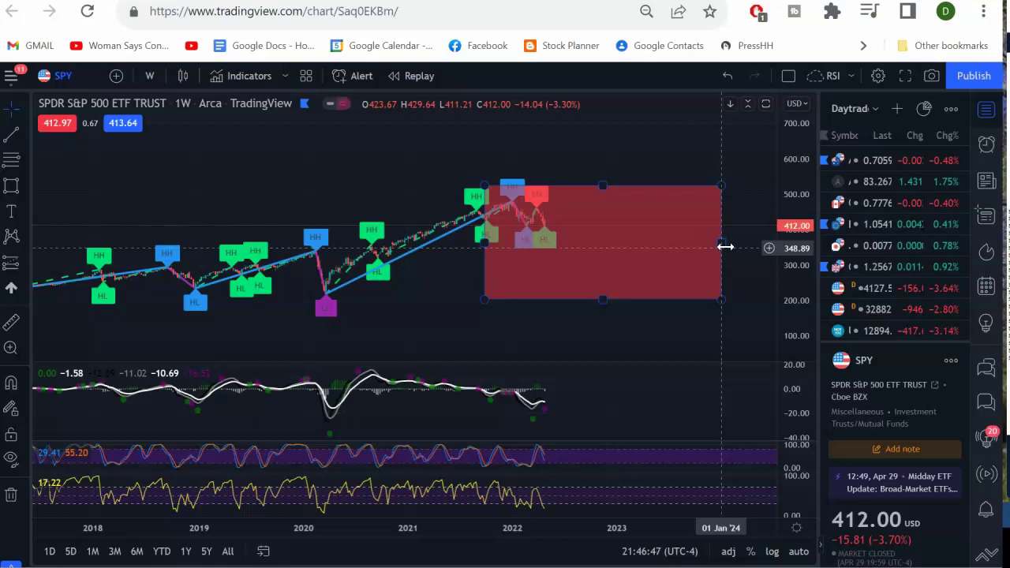
# Switch to OptionStrat and open the strategy builder for a Bear Call Spread.
pyautogui.hotkey('ctrl', 'Tab')
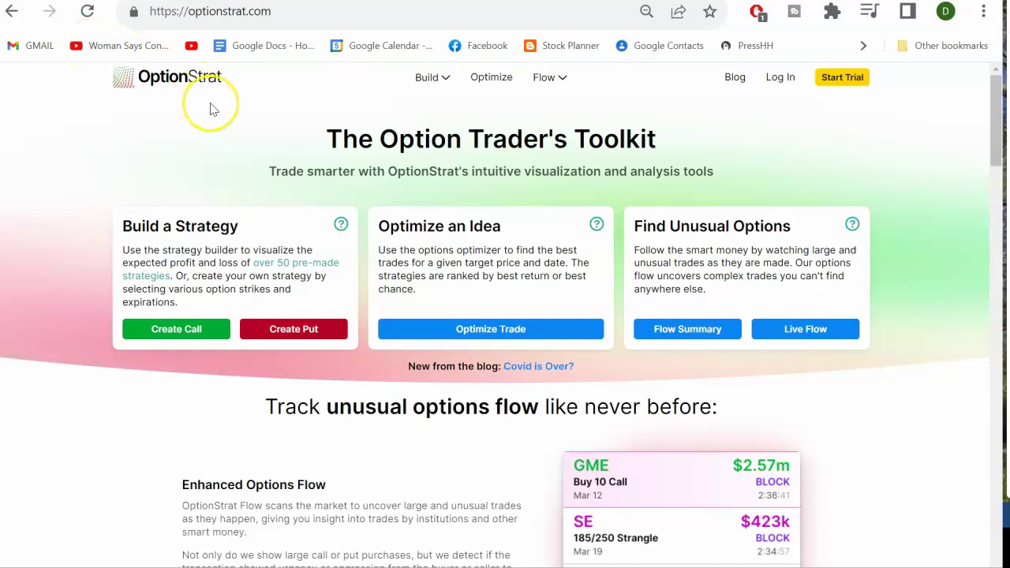
pyautogui.click(447, 79)
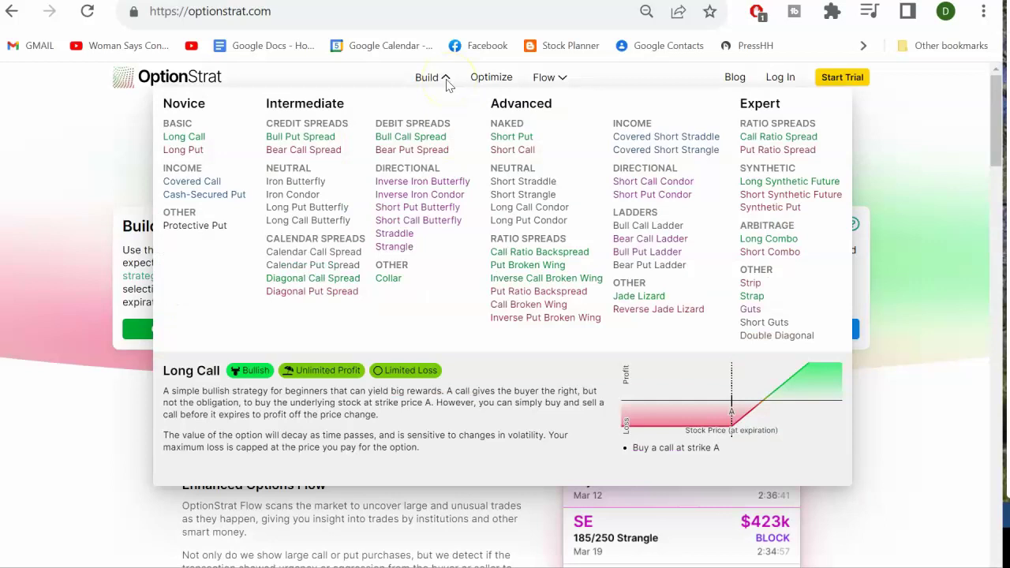
pyautogui.click(320, 151)
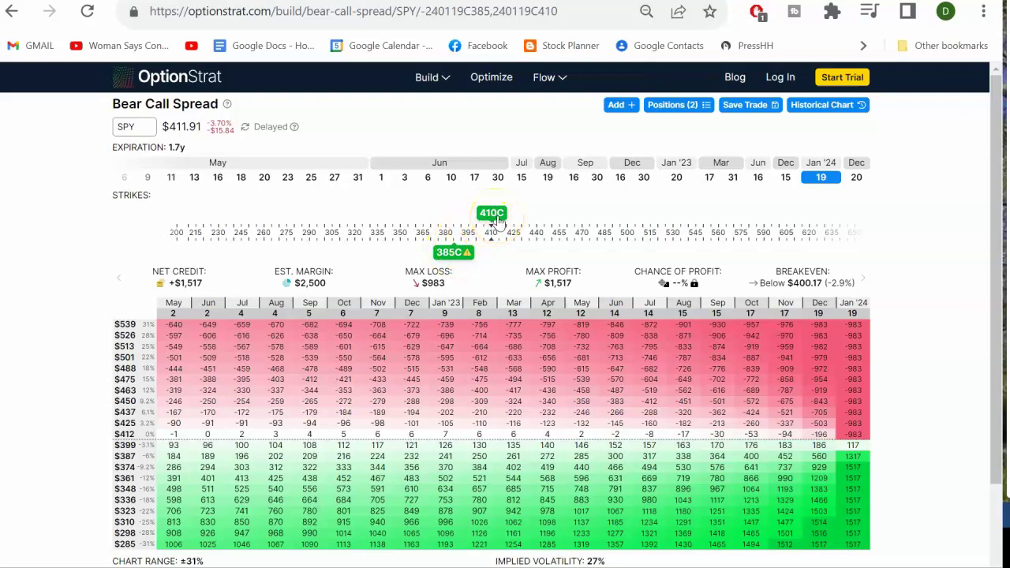
# Set the SPY bear call spread's strikes to a short 350 call and a long 355 call.
pyautogui.moveTo(454, 251); pyautogui.dragTo(399, 253)
pyautogui.moveTo(492, 213); pyautogui.dragTo(411, 231)
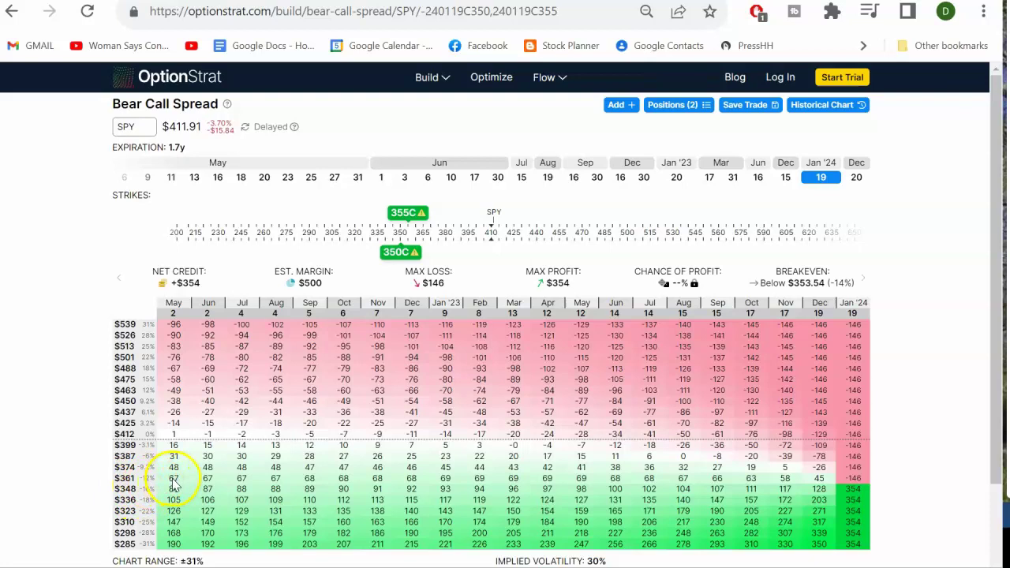
# Draw a line between the $361 and $348 profit rows, circle the January 9 cell and max loss, and write 90/146 and 61% beside the table.
pyautogui.moveTo(85, 485); pyautogui.dragTo(536, 486)
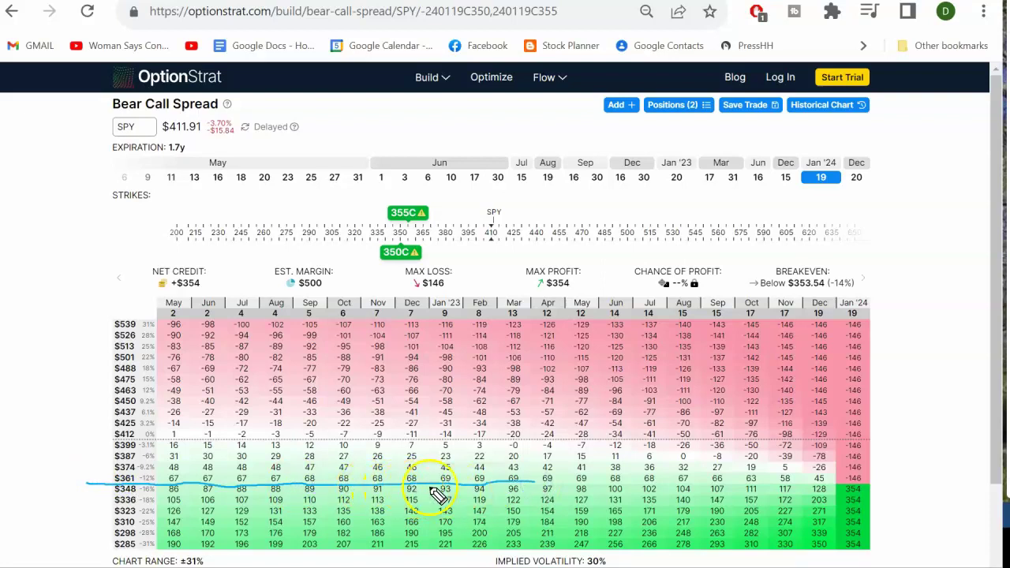
pyautogui.moveTo(439, 491); pyautogui.dragTo(451, 491)
pyautogui.moveTo(892, 225)
pyautogui.mouseDown()
pyautogui.moveTo(899, 240)
pyautogui.moveTo(936, 233)
pyautogui.mouseUp()
pyautogui.moveTo(462, 270); pyautogui.dragTo(451, 264)
pyautogui.moveTo(891, 250)
pyautogui.mouseDown()
pyautogui.moveTo(902, 264)
pyautogui.moveTo(895, 271)
pyautogui.mouseUp()
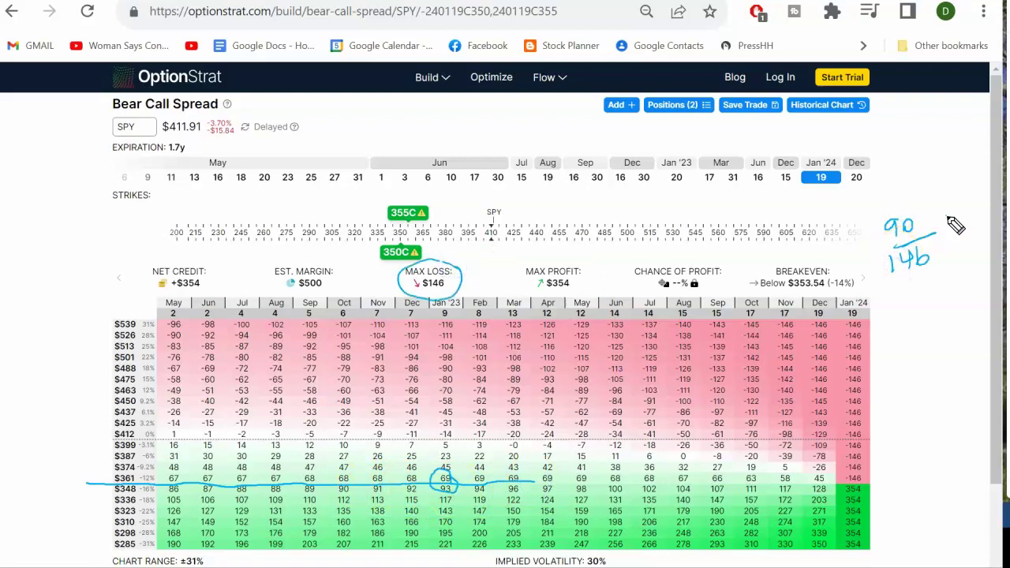
pyautogui.moveTo(909, 287)
pyautogui.mouseDown()
pyautogui.moveTo(904, 314)
pyautogui.moveTo(936, 311)
pyautogui.mouseUp()
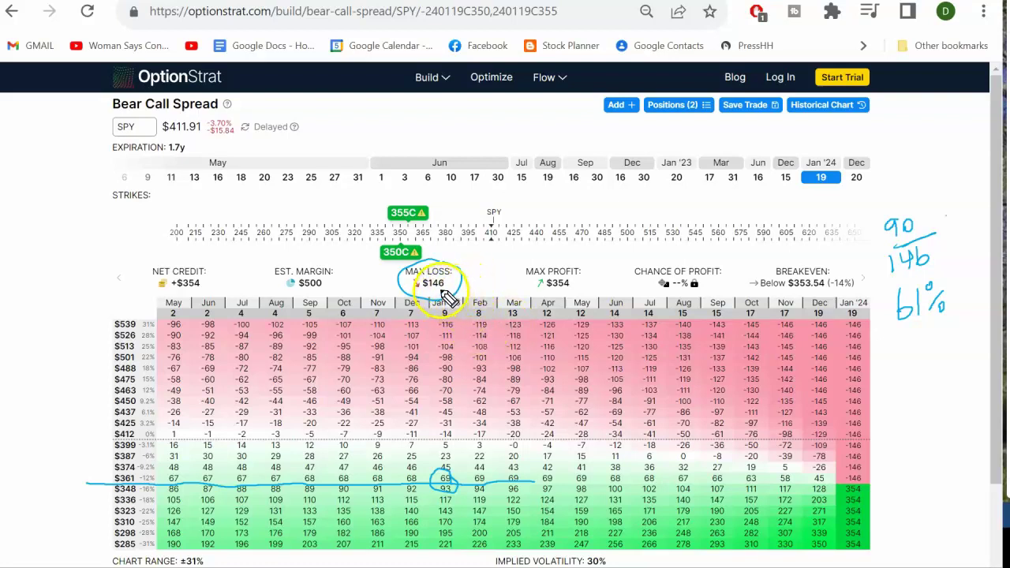
# Draw an arrow from the max loss, circle the 1.7y expiration, and underline the net credit and estimated margin.
pyautogui.moveTo(465, 272); pyautogui.dragTo(527, 244)
pyautogui.moveTo(168, 150); pyautogui.dragTo(192, 142)
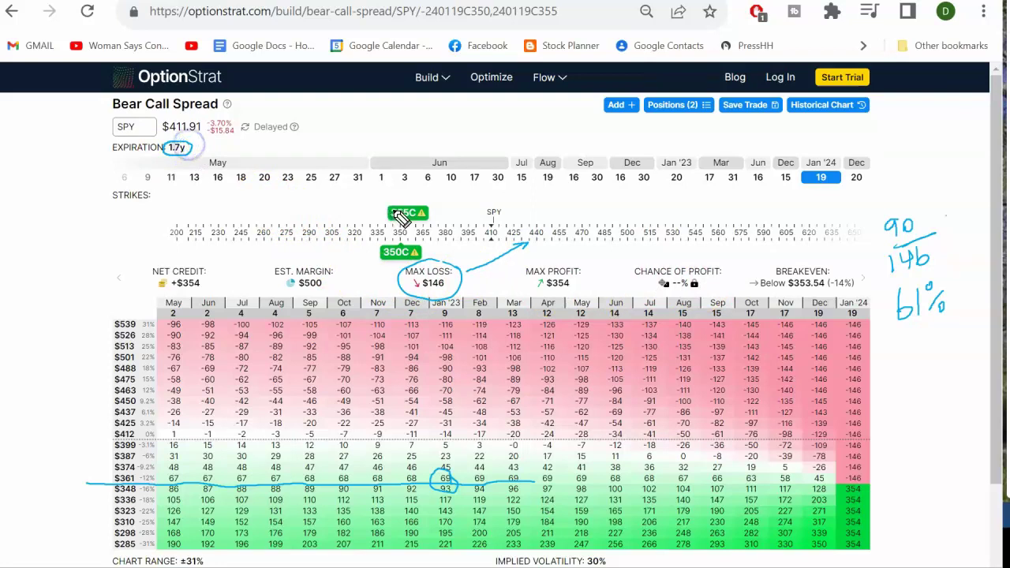
pyautogui.moveTo(152, 289); pyautogui.dragTo(201, 289)
pyautogui.moveTo(299, 290); pyautogui.dragTo(335, 291)
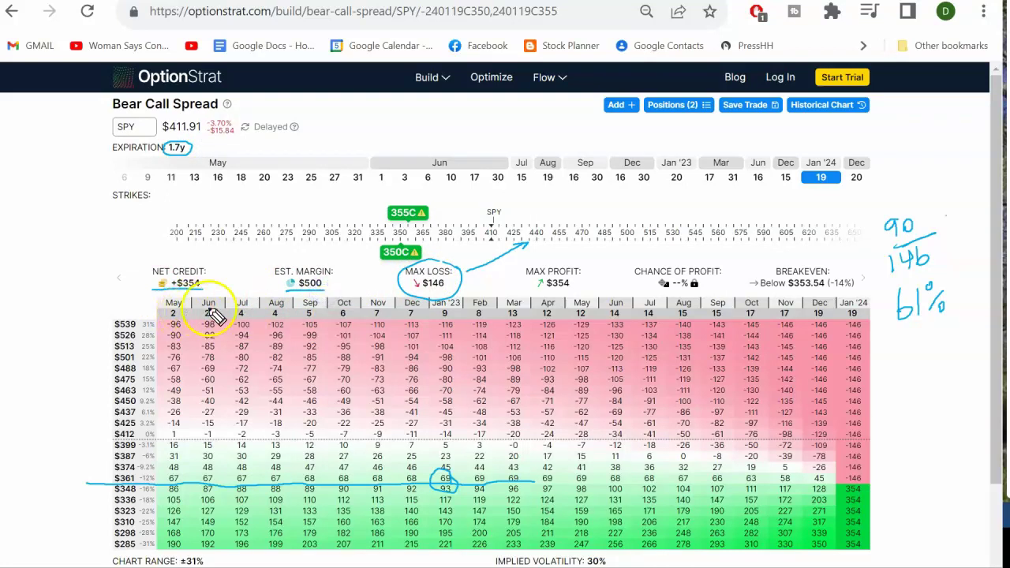